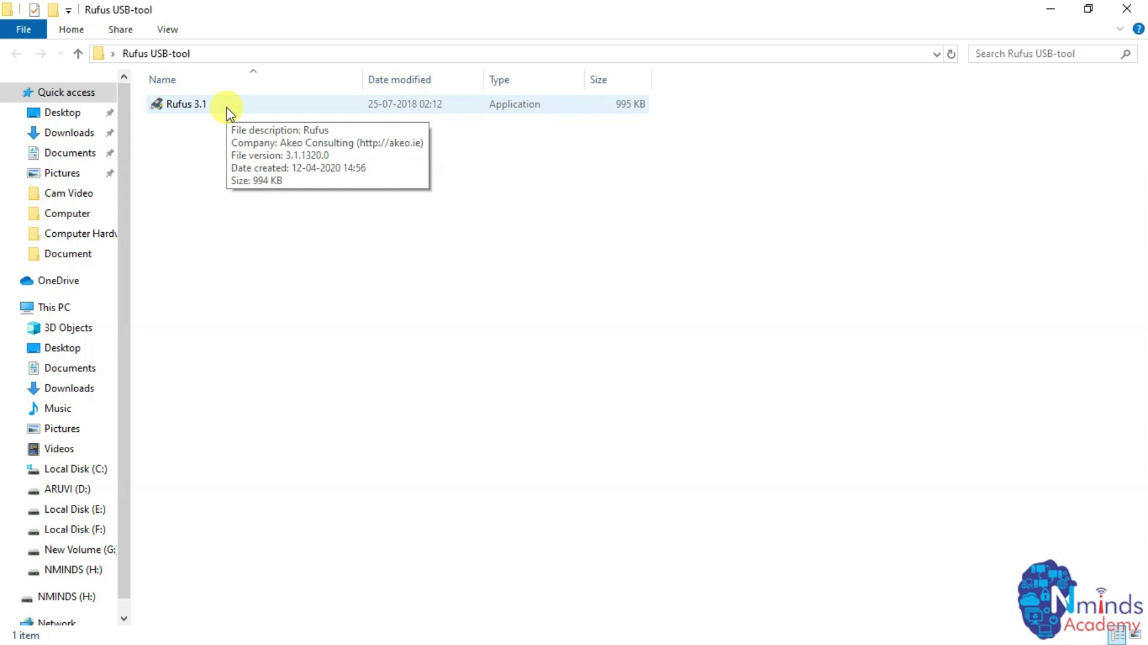
Launch Rufus 3.1 from the Rufus USB-tool folder and place its window a little lower on the screen
double_click(228, 112)
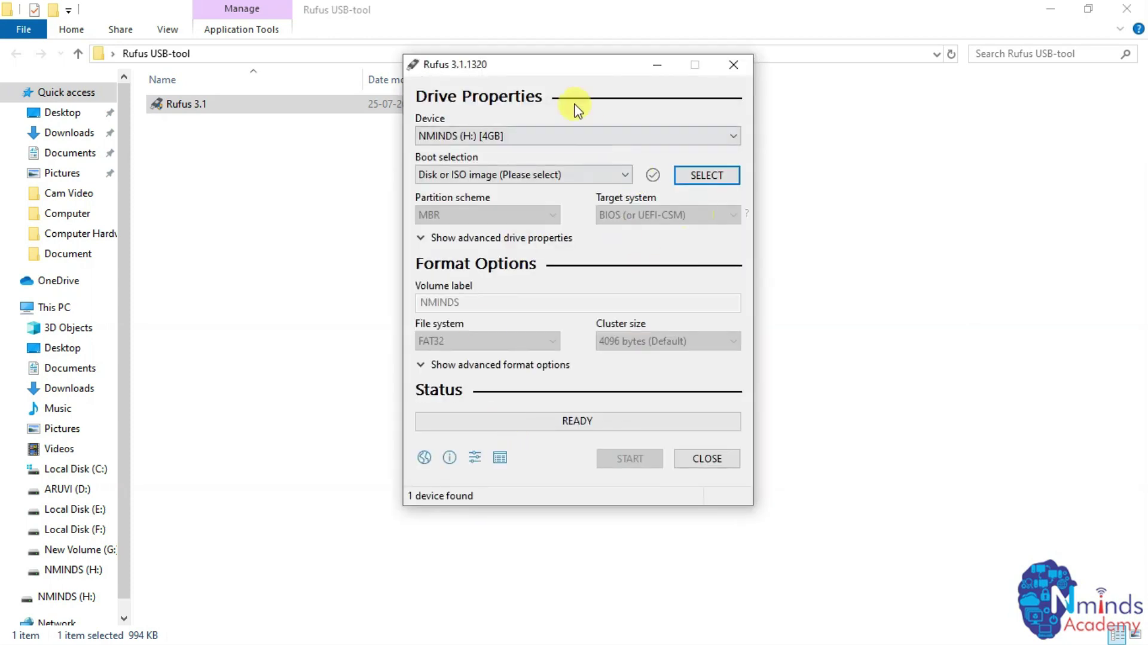
drag(549, 72, 543, 108)
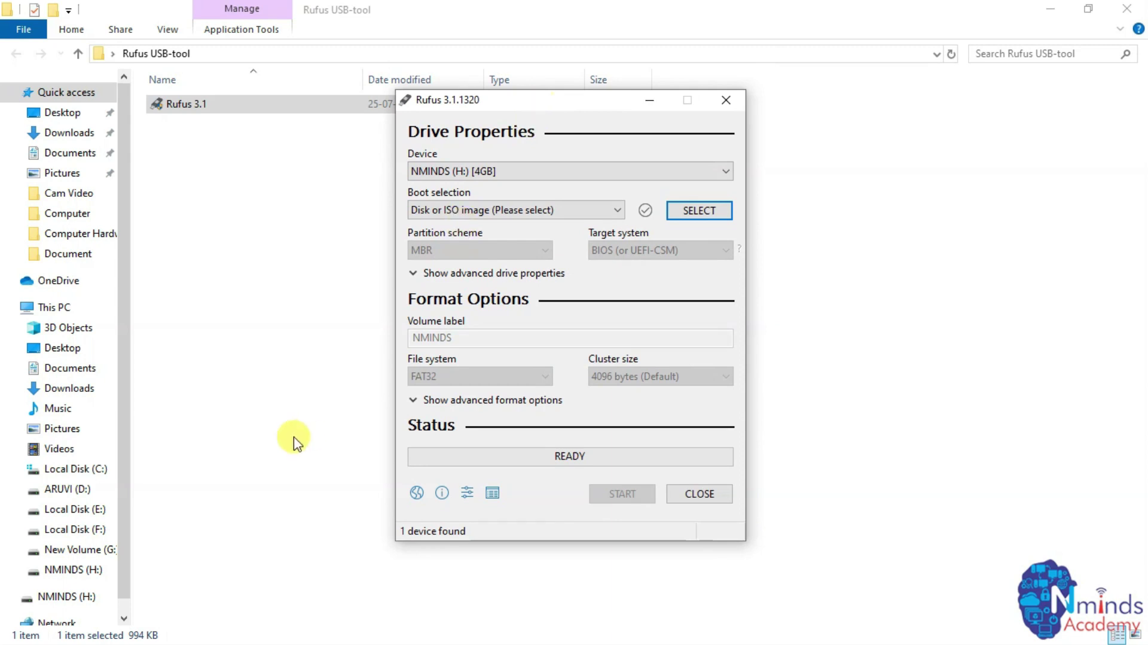
Check the NMINDS (H:) USB drive's size under This PC, and choose that drive as the device in Rufus
drag(125, 392, 125, 409)
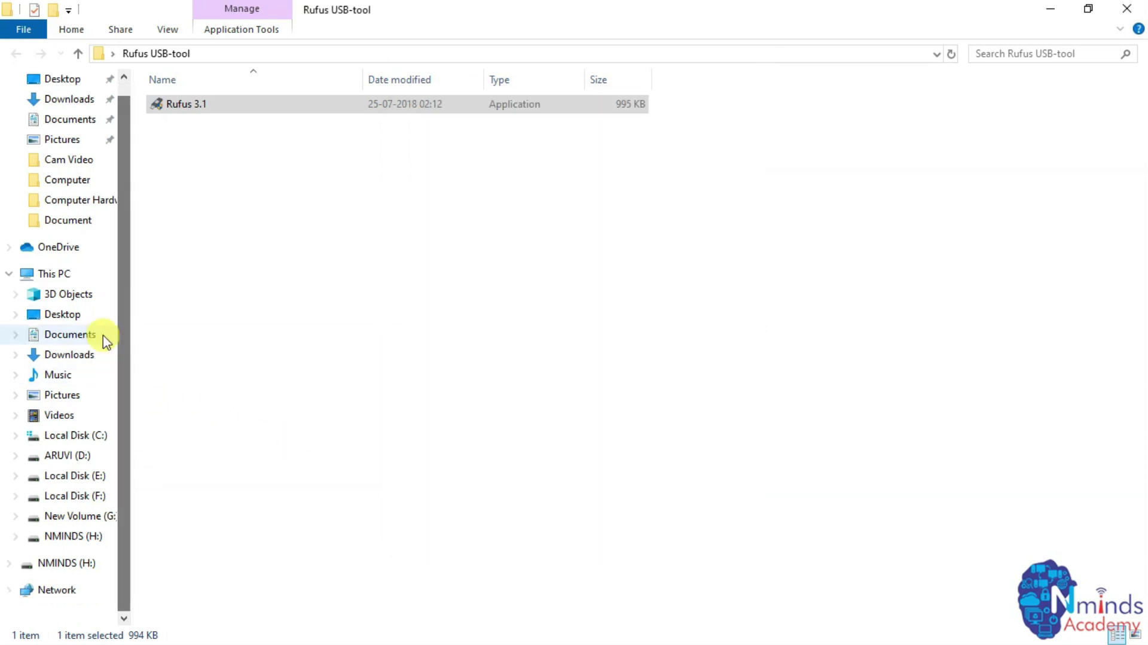
click(85, 278)
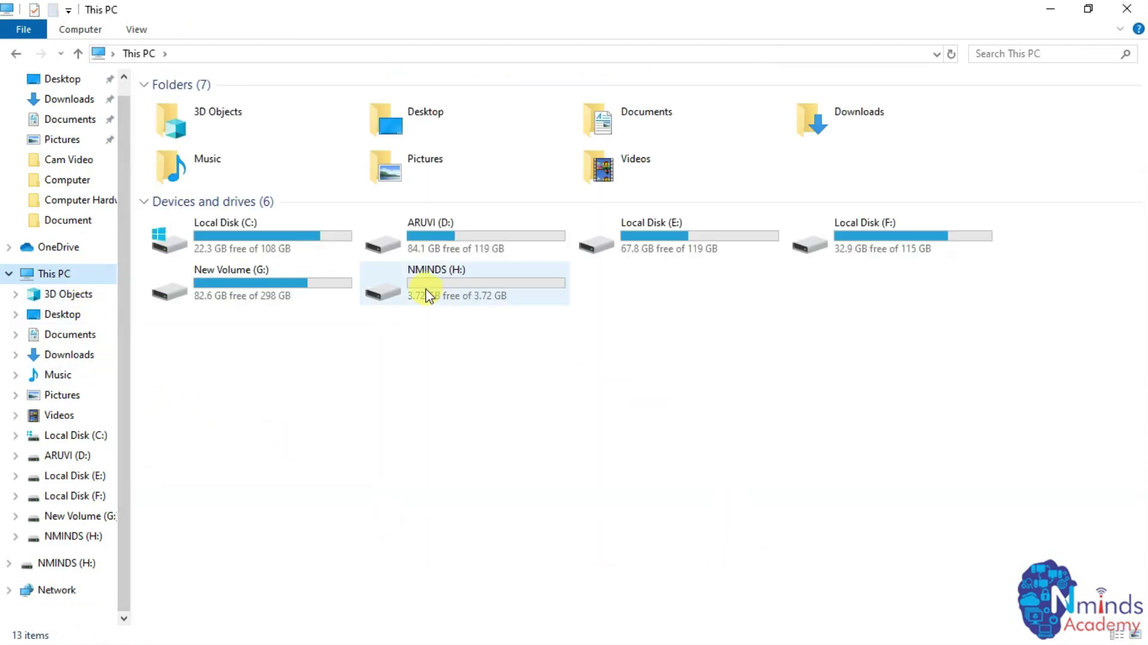
mouse_move(539, 290)
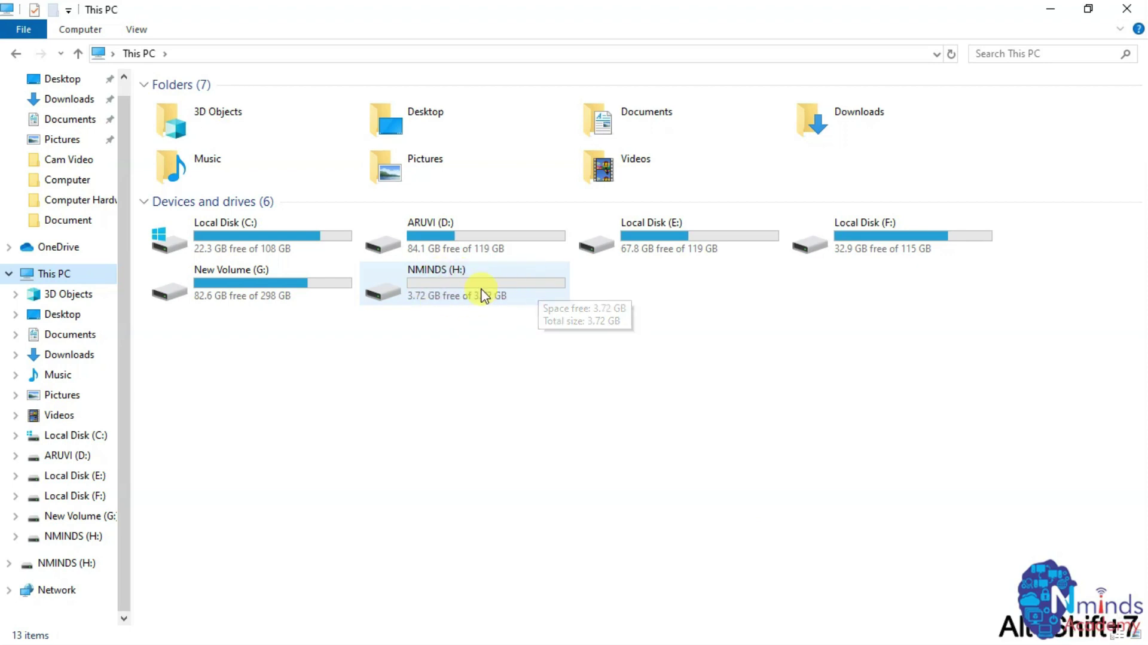
key(alt+Tab)
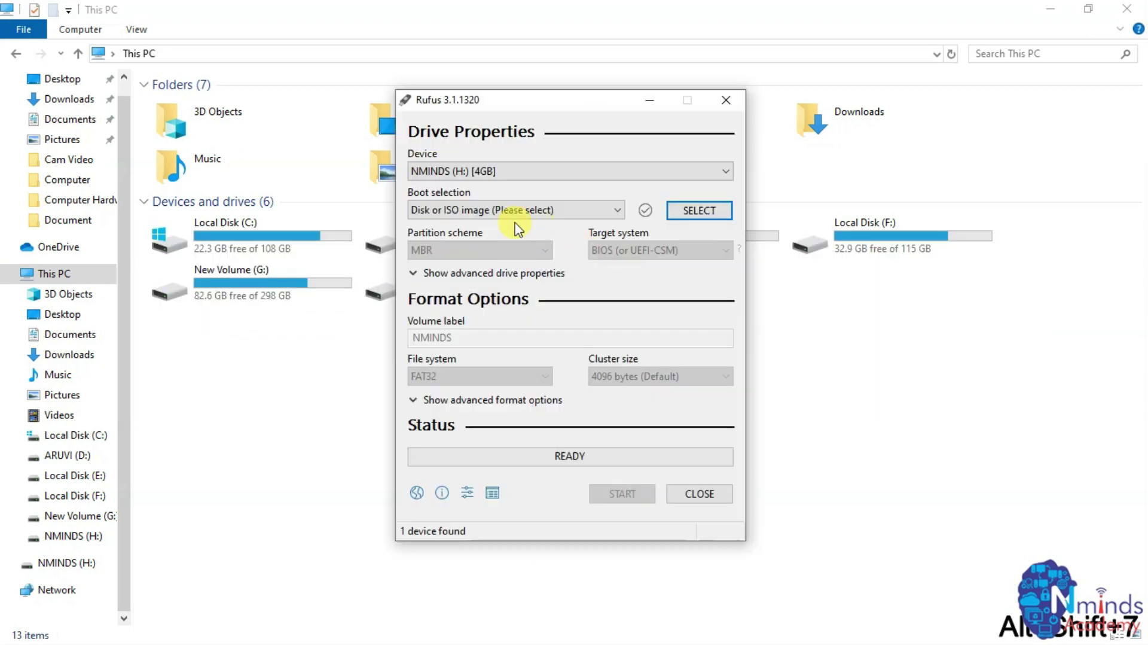
click(461, 170)
click(461, 171)
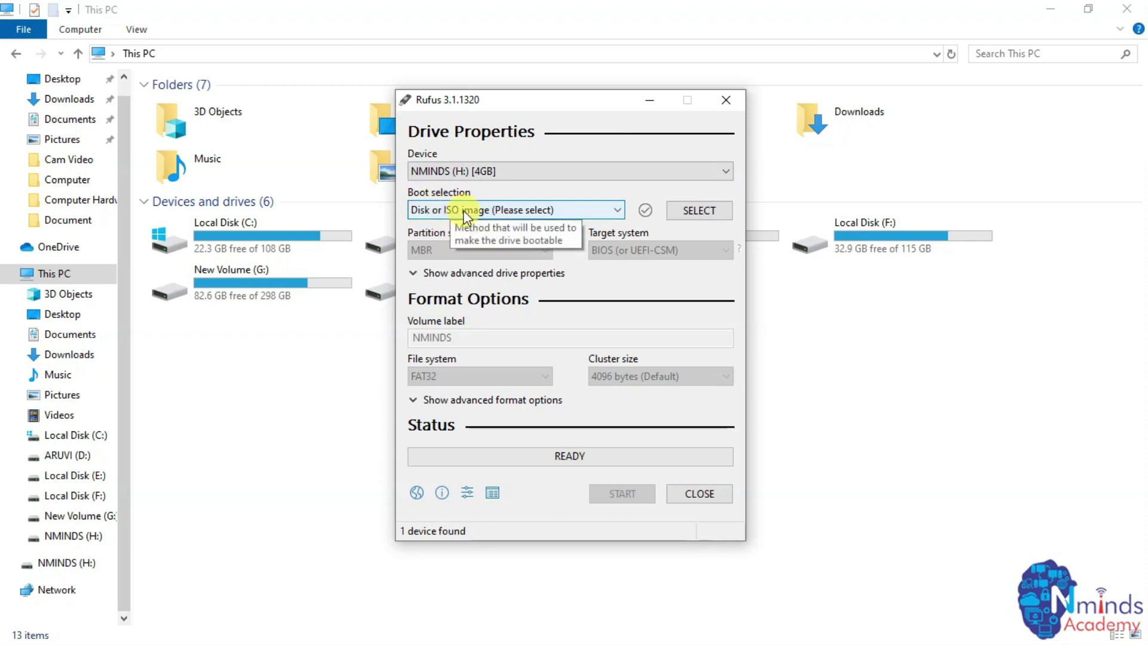
Load the en_windows_10_pro_rs4_version_1803 ISO from the Windows 10 Pro RS4 folder on the Desktop as the boot image
click(689, 215)
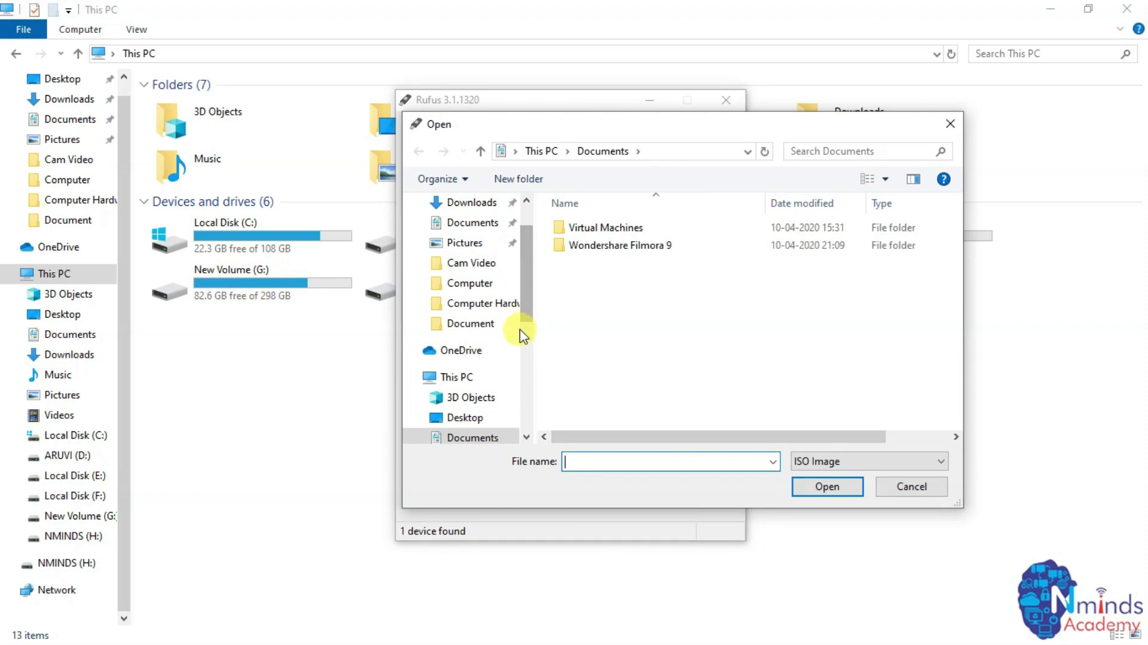
scroll(530, 323, up, 1)
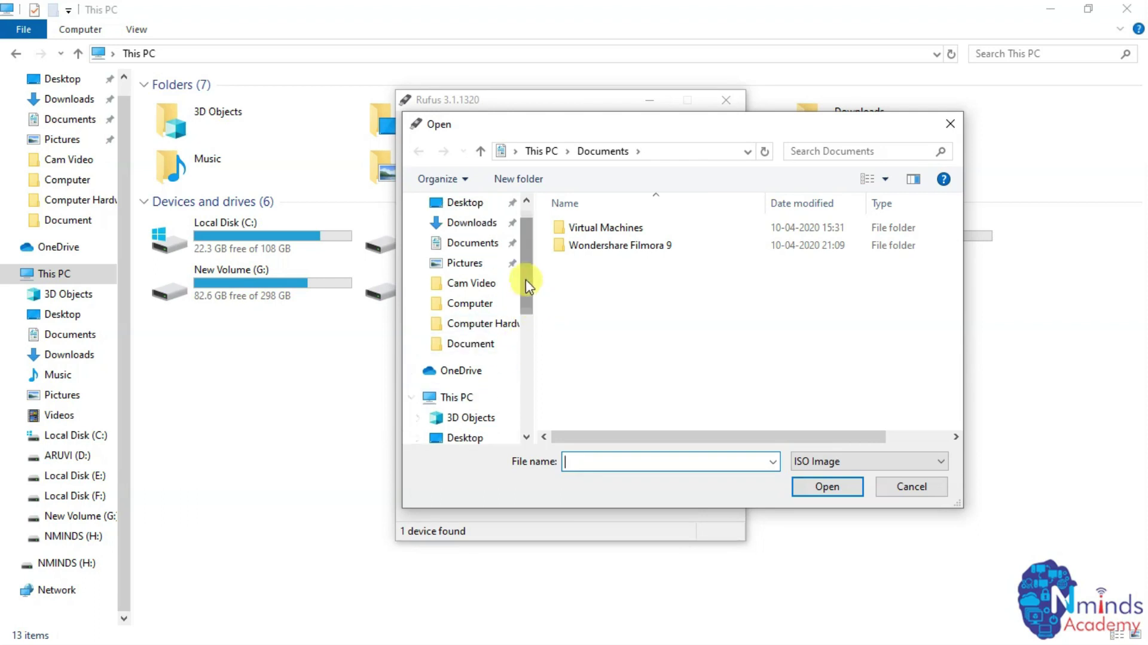
click(472, 206)
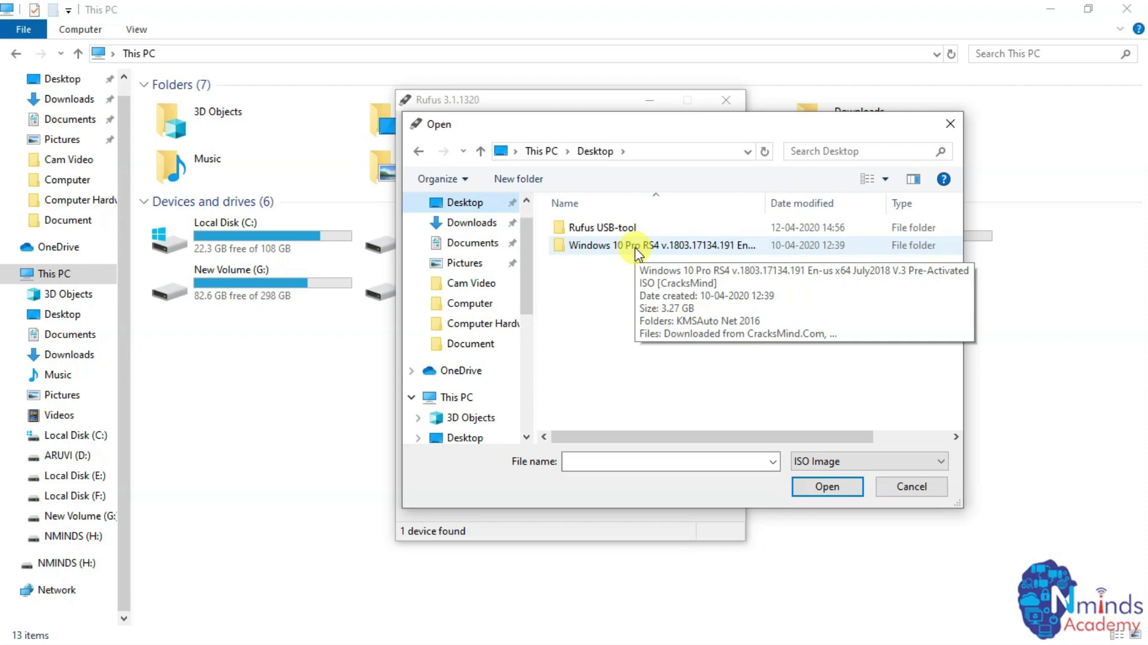
double_click(638, 246)
click(614, 248)
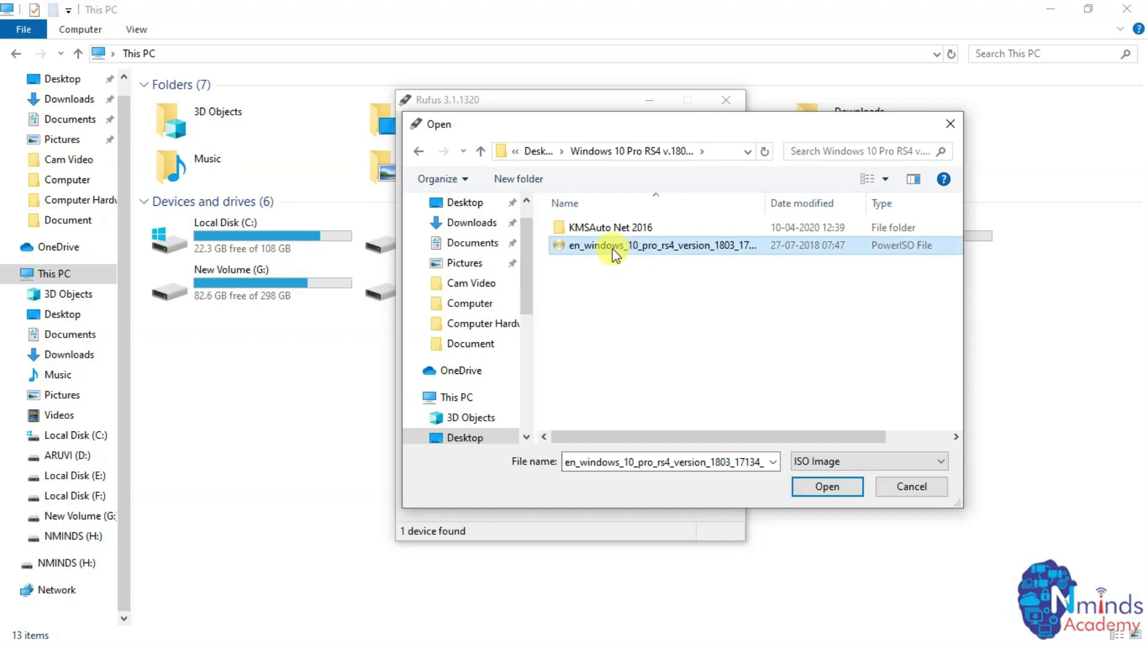
click(828, 504)
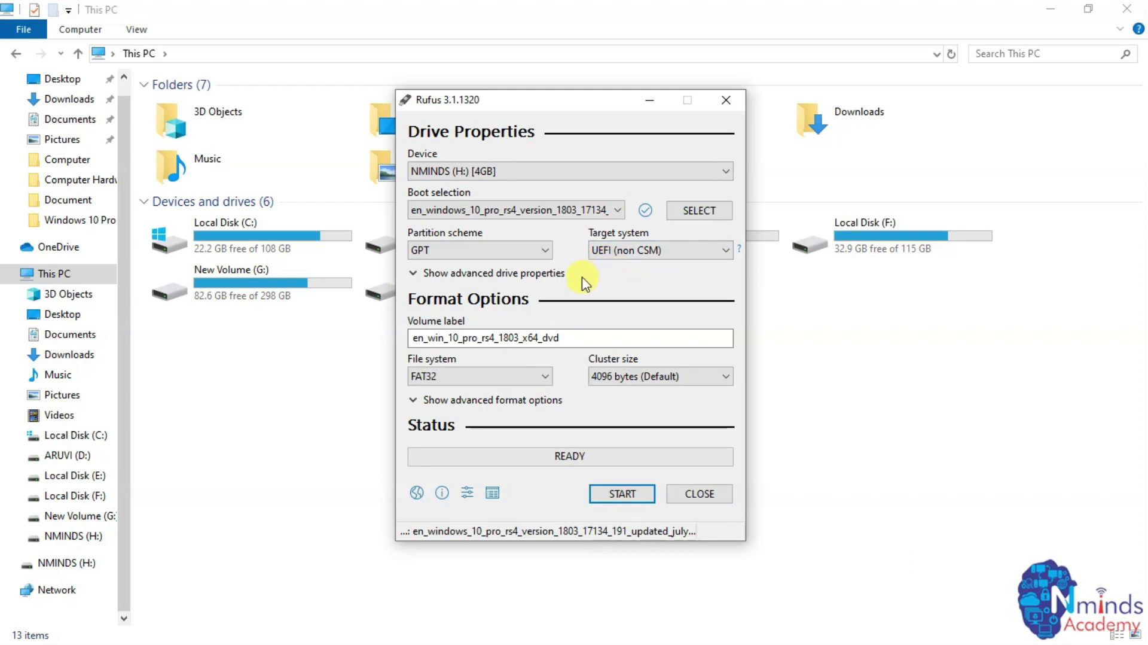
Replace the volume label with "Nminds Academy"
click(565, 338)
key(BackSpace)
key(BackSpace)
key(BackSpace)
key(BackSpace)
key(BackSpace)
key(BackSpace)
key(BackSpace)
key(BackSpace)
key(BackSpace)
key(BackSpace)
key(BackSpace)
key(BackSpace)
key(BackSpace)
key(BackSpace)
key(BackSpace)
key(BackSpace)
key(BackSpace)
key(BackSpace)
key(BackSpace)
key(BackSpace)
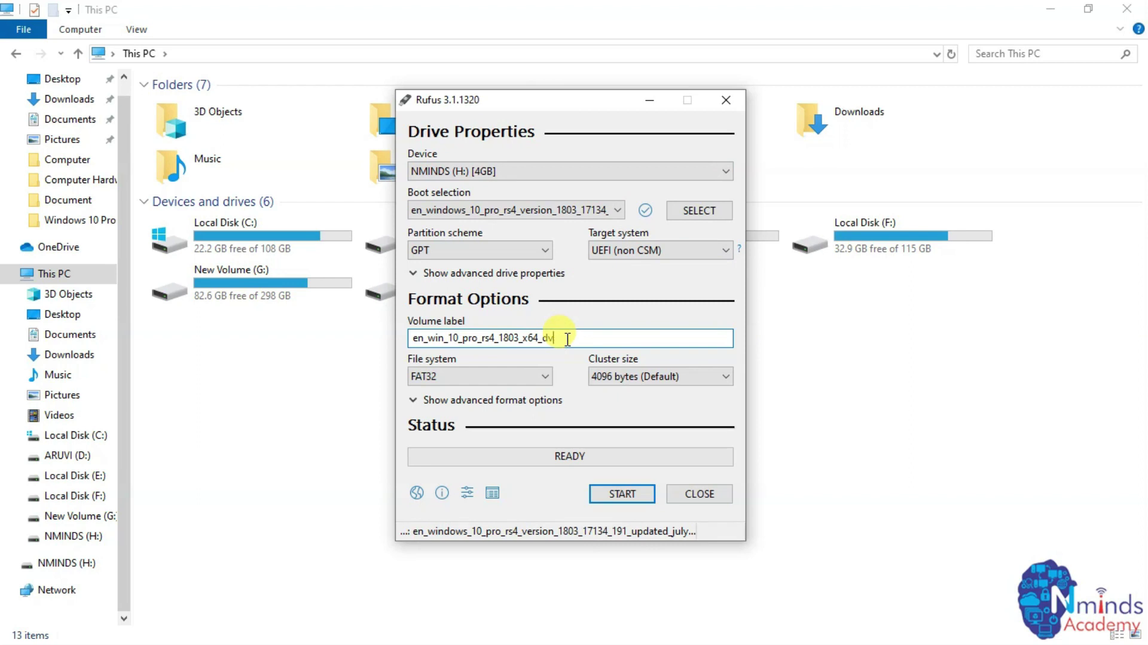
text(Nminds)
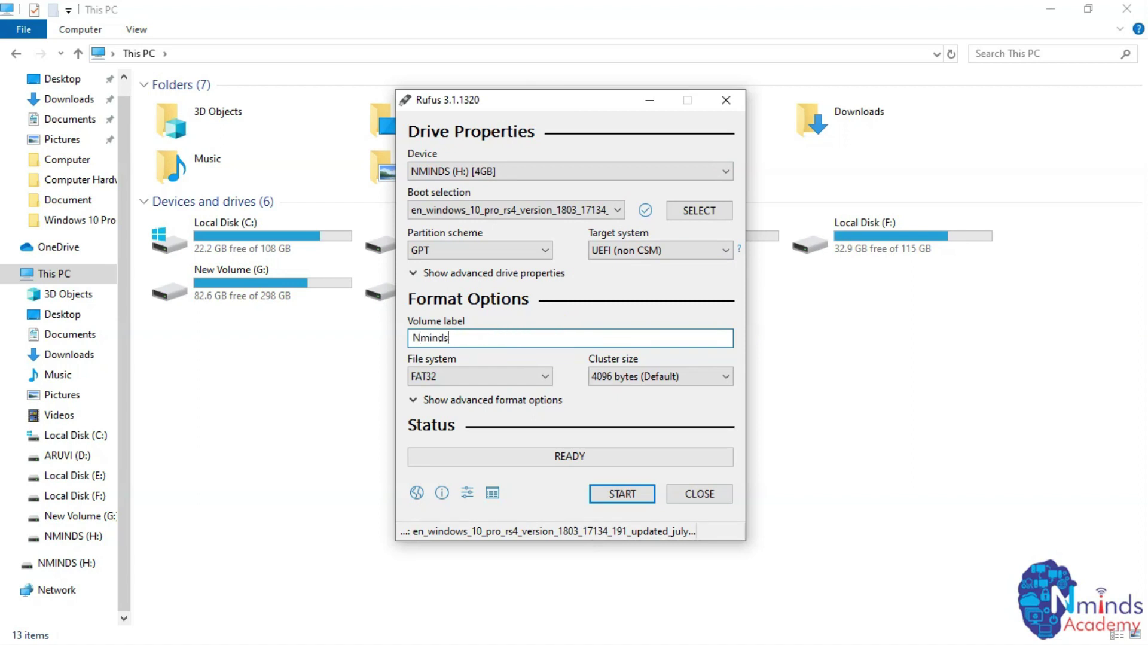
text( Academy)
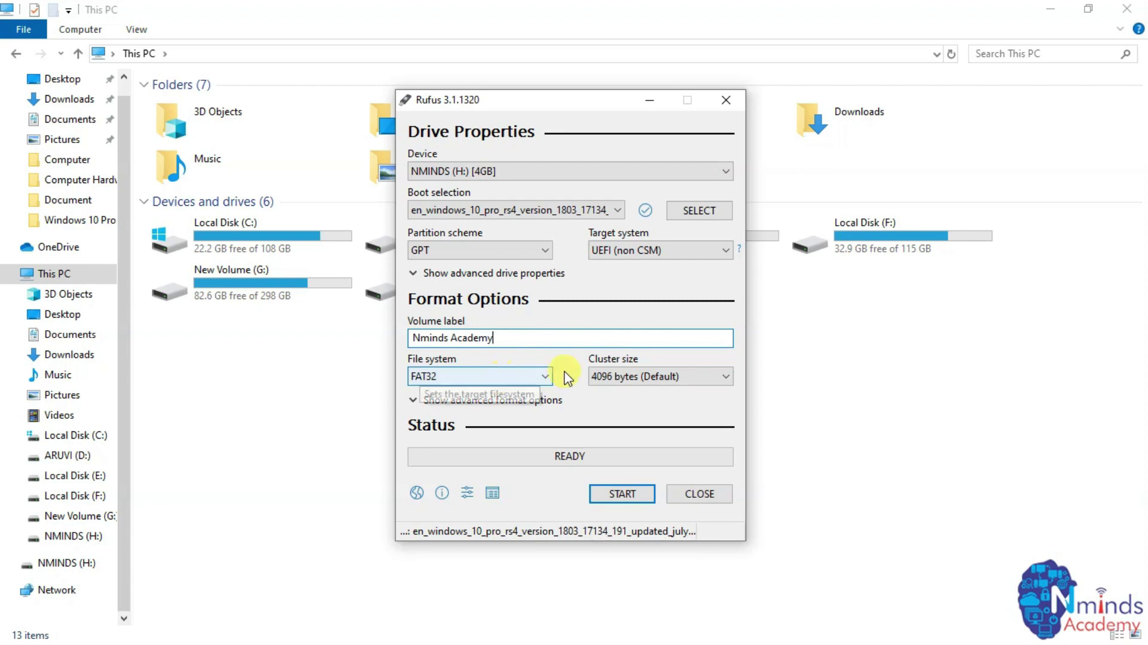
Write the Windows image to the USB drive, accepting the erasure of its data, and close Rufus once it is finished
click(616, 497)
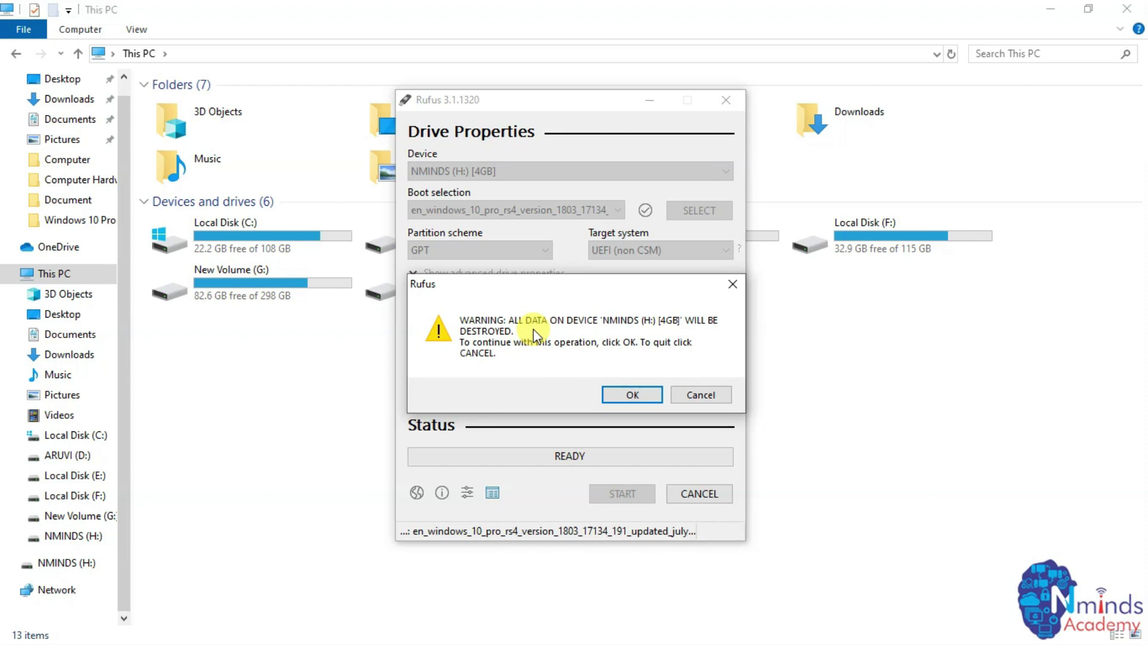
click(616, 396)
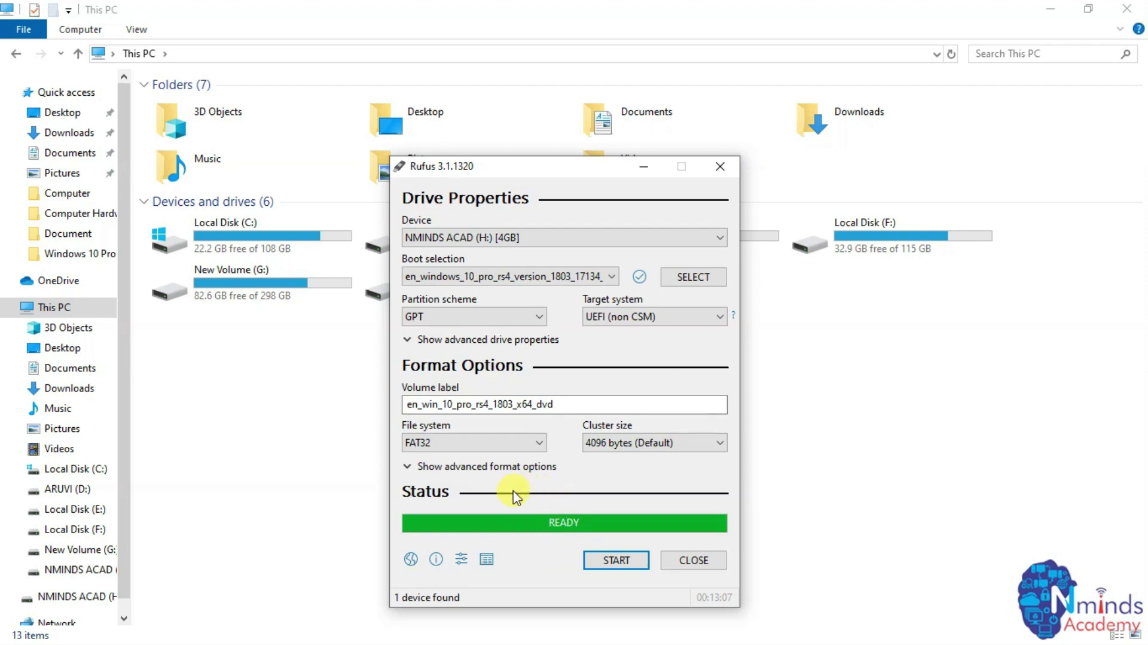
click(685, 560)
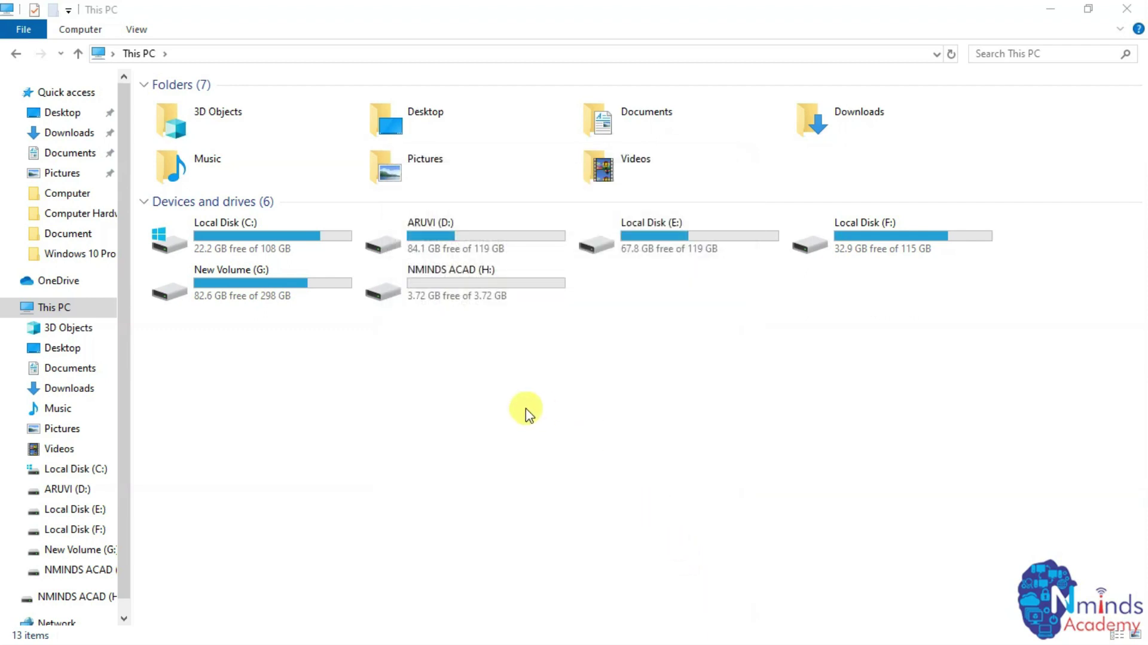
Refresh This PC and inspect the finished USB drive's files and its used space
right_click(519, 390)
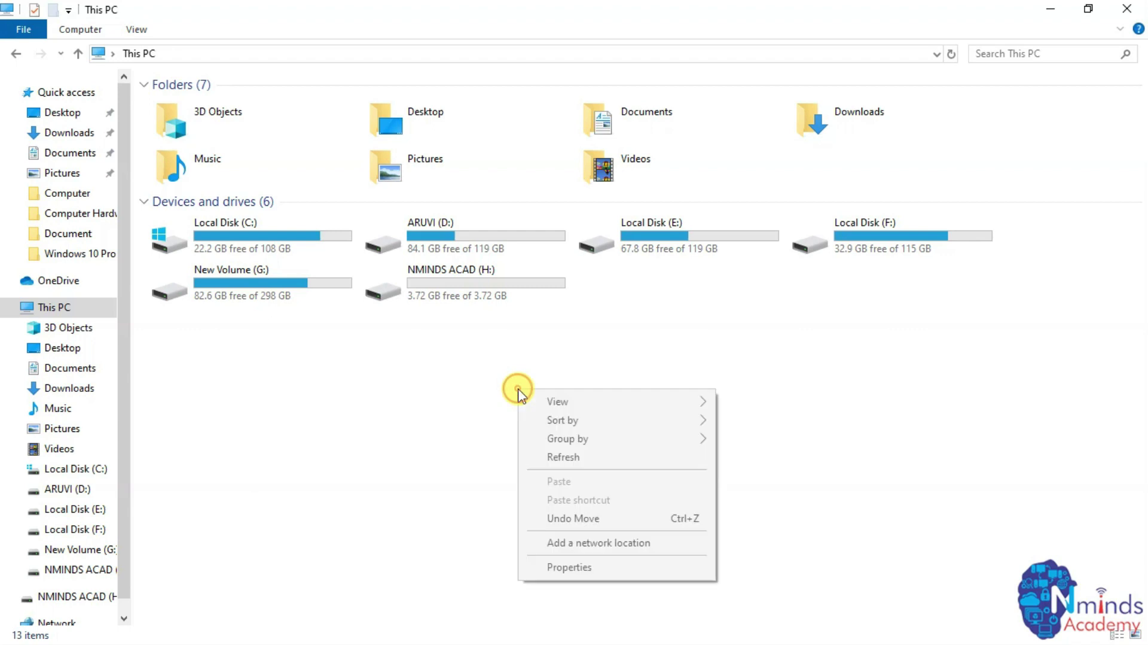
click(545, 456)
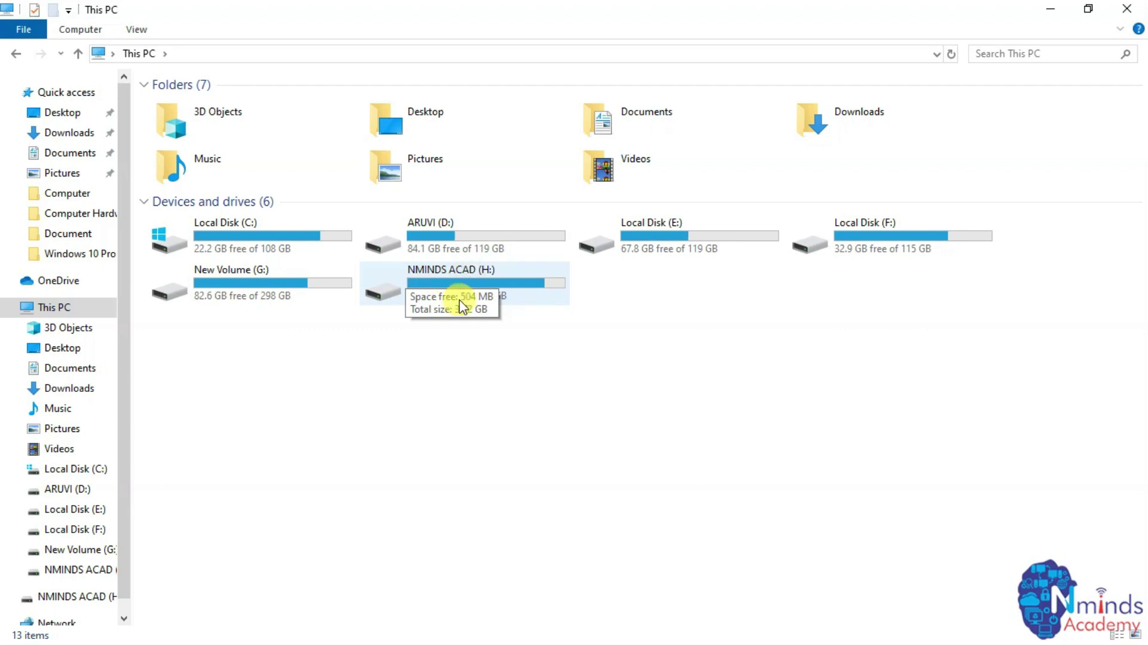
double_click(519, 299)
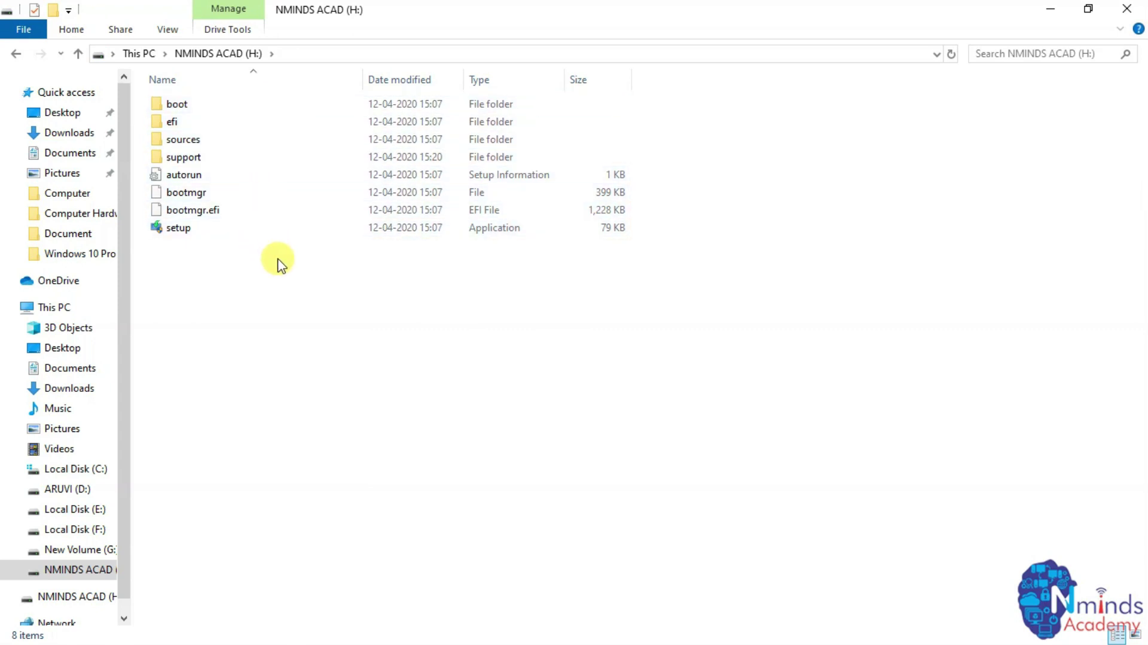
click(17, 54)
mouse_move(466, 302)
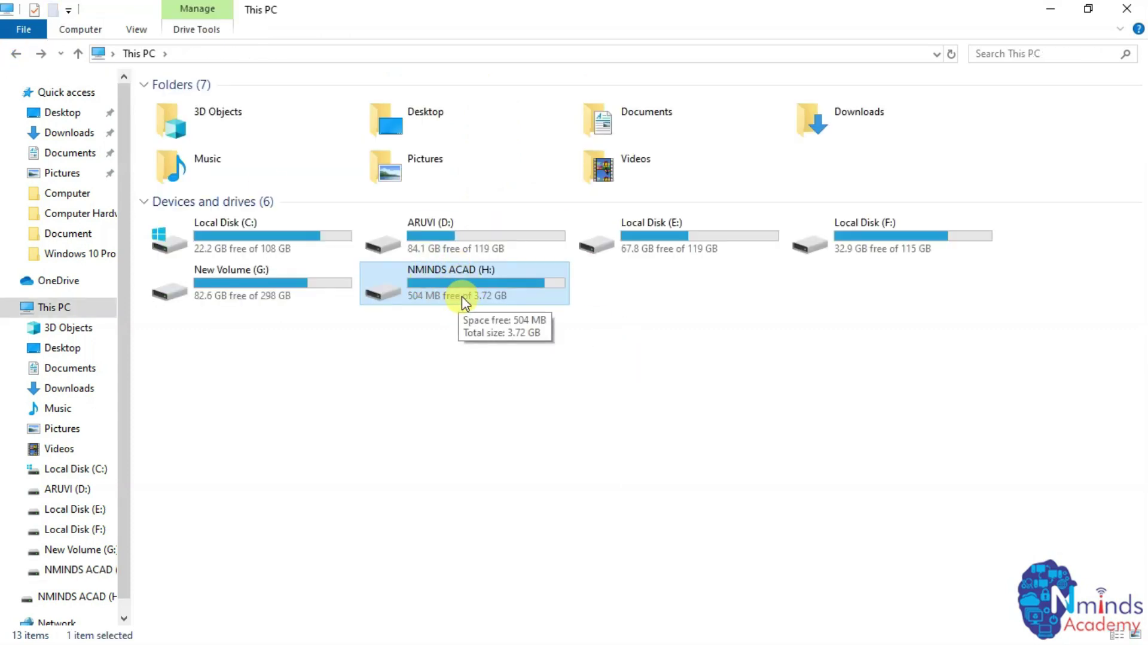